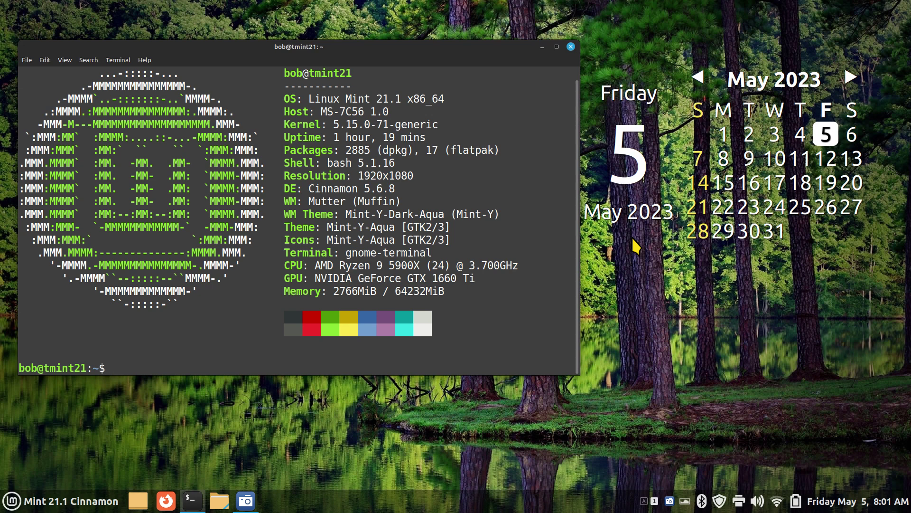
# Step: Bring up the shutdown prompt from the menu and dismiss it, then highlight the 1920x1080 resolution
pyautogui.click(14, 502)
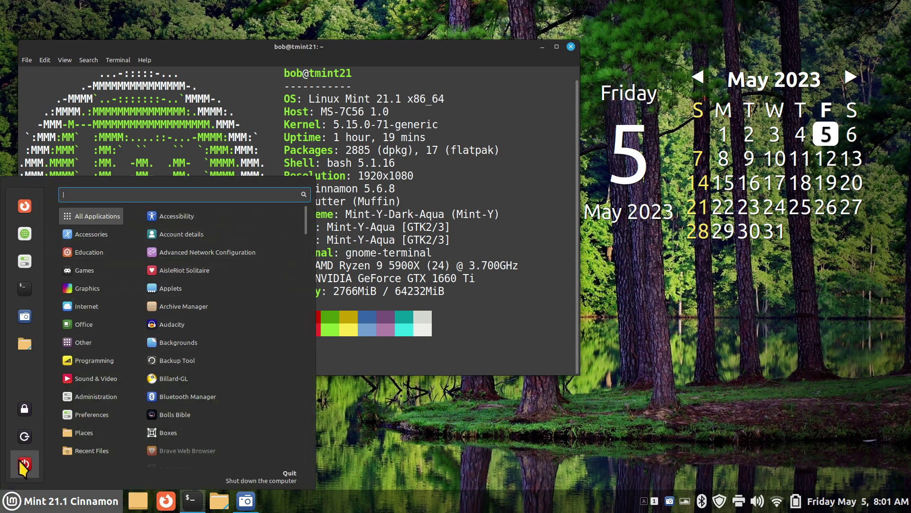
pyautogui.click(23, 463)
pyautogui.click(539, 239)
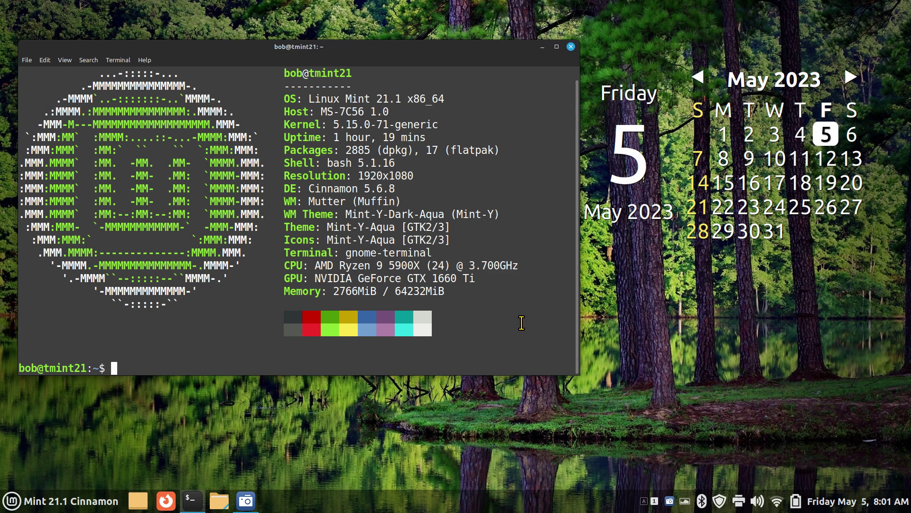
pyautogui.moveTo(357, 175); pyautogui.dragTo(416, 176)
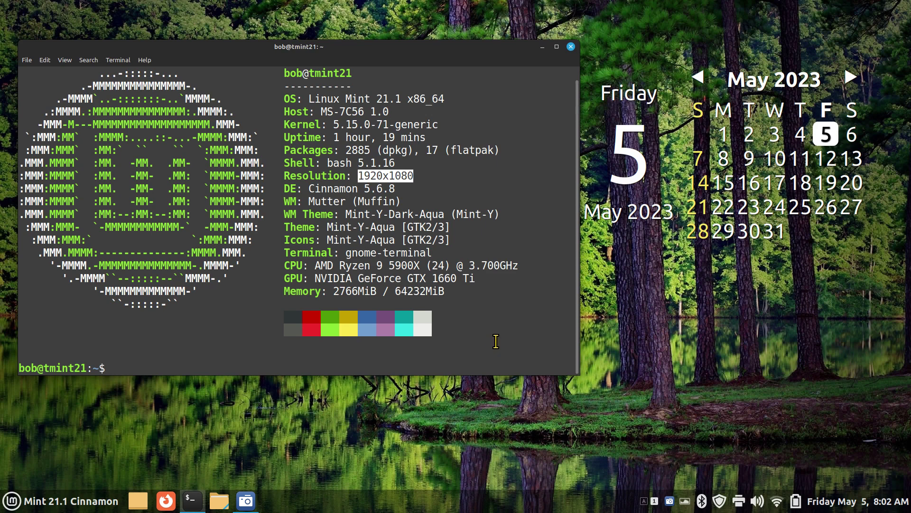
# Step: Close the terminal and open the Keyboard page's Shortcuts tab in System Settings
pyautogui.hotkey('ctrl', 'd')
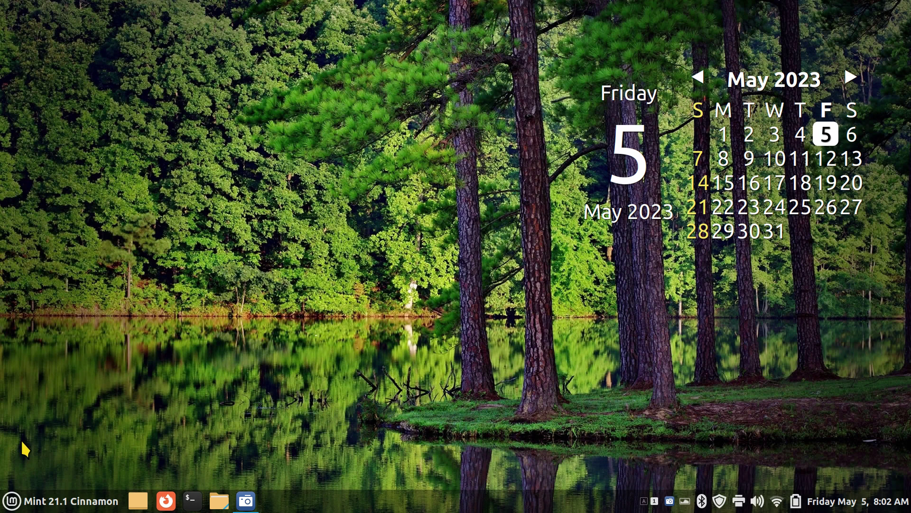
pyautogui.click(19, 501)
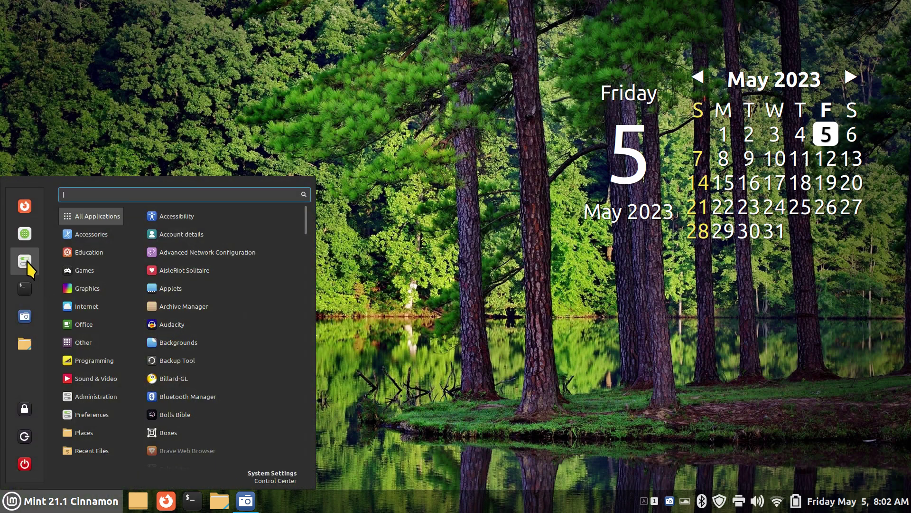
pyautogui.rightClick(461, 509)
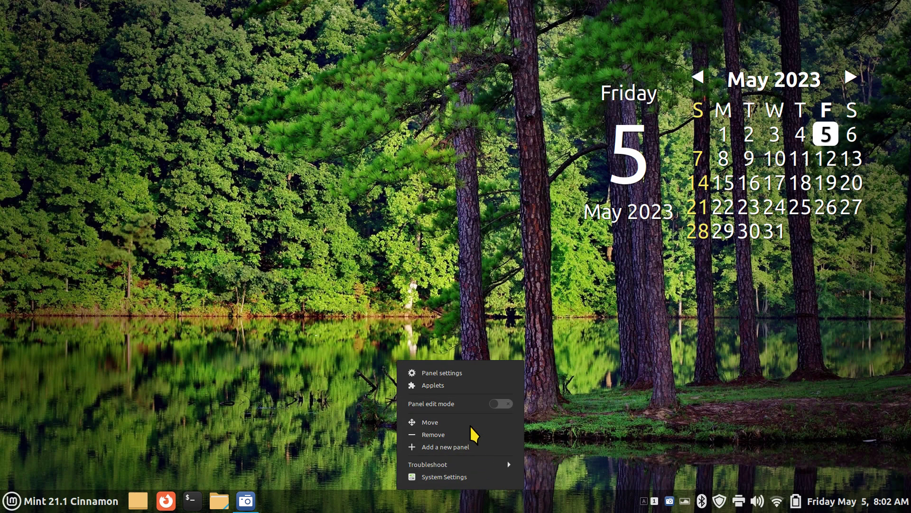
pyautogui.click(460, 476)
pyautogui.scroll(-5, 522, 354)
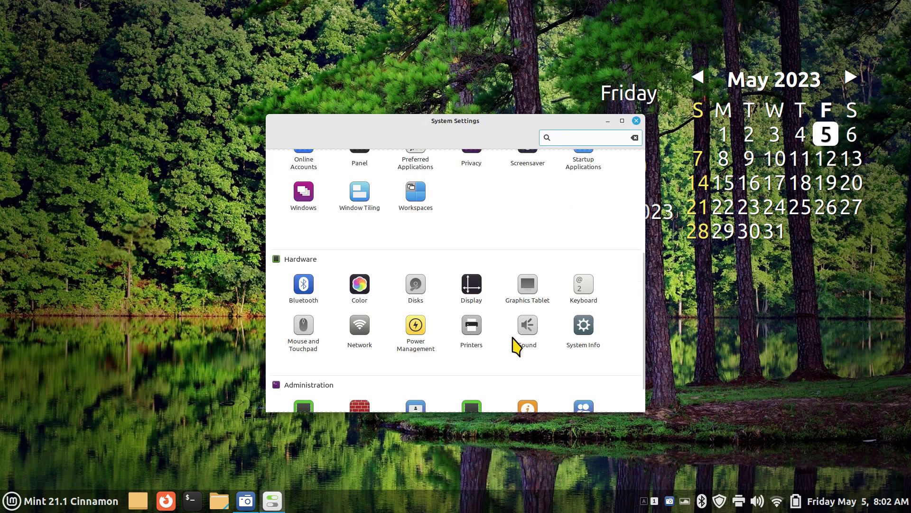
pyautogui.scroll(-1, 517, 345)
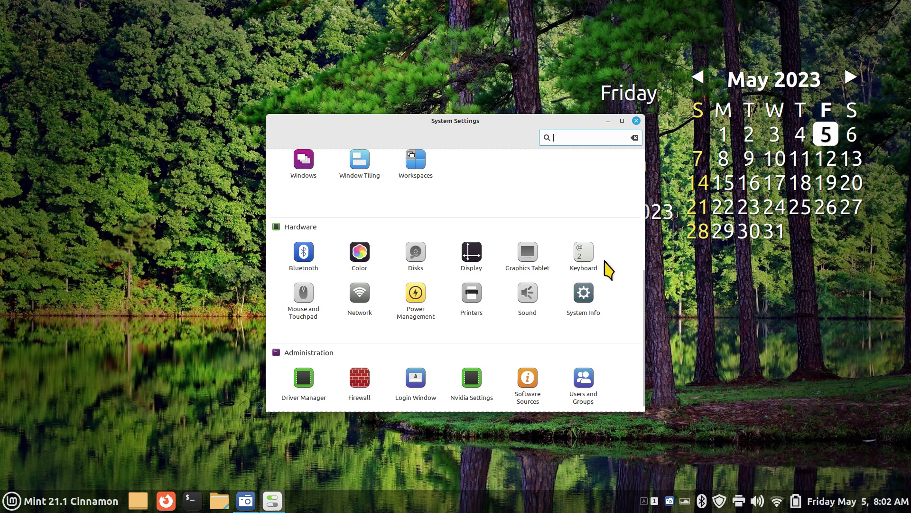
pyautogui.click(585, 247)
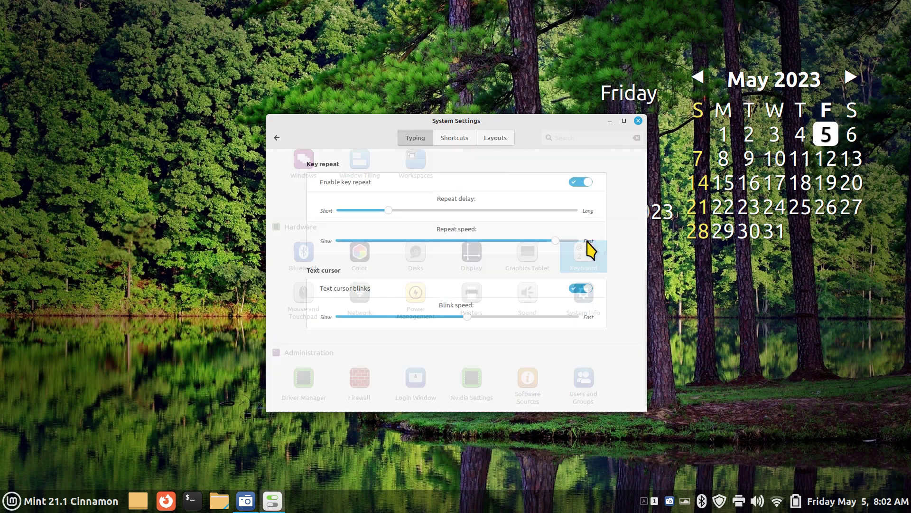
pyautogui.click(454, 142)
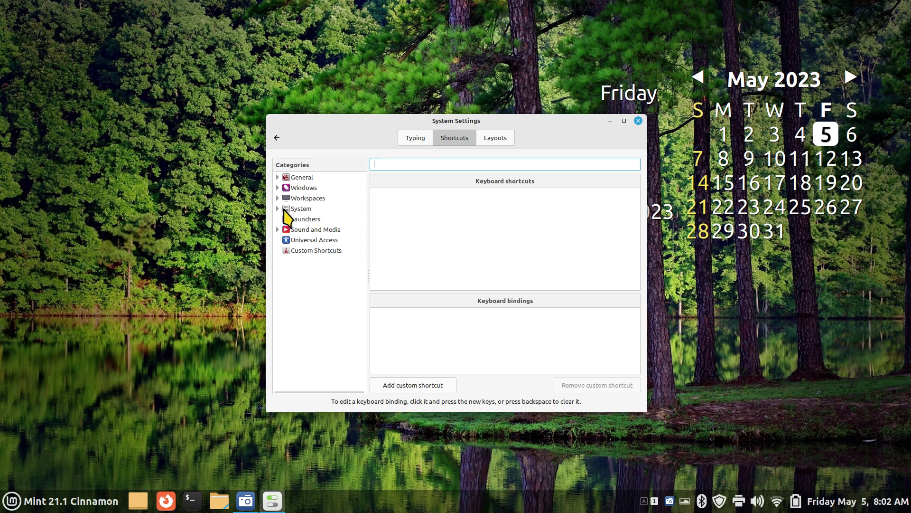
# Step: Show Shut down's bindings under System, then test the menu shutdown prompt and dismiss it
pyautogui.click(291, 209)
pyautogui.click(508, 204)
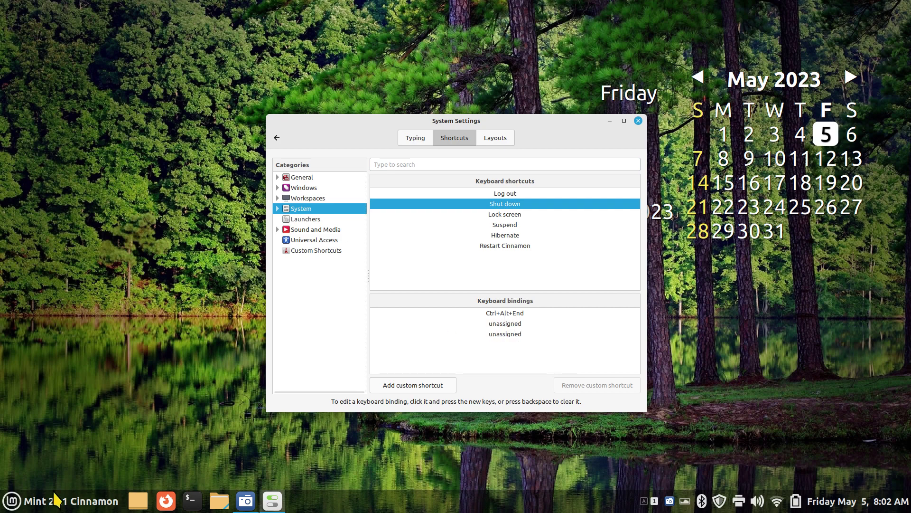
pyautogui.click(12, 501)
pyautogui.click(22, 467)
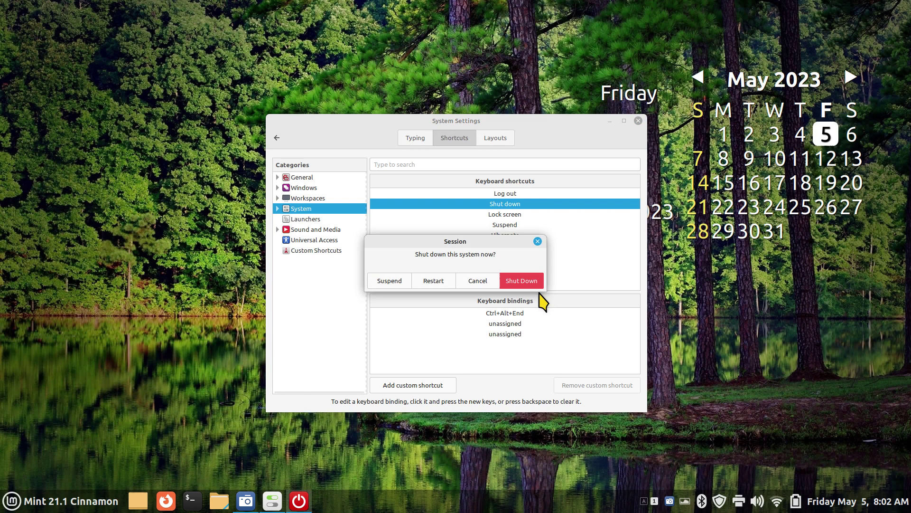
pyautogui.click(533, 242)
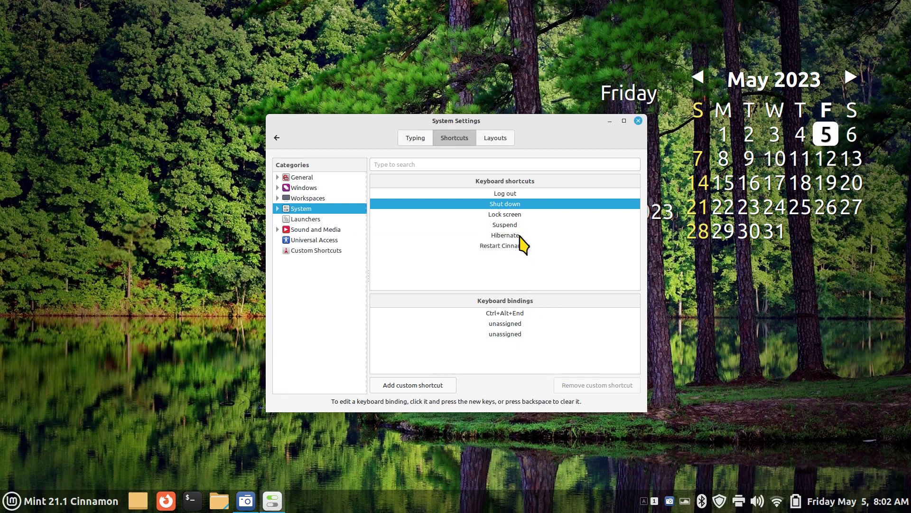
# Step: Bind F12 to Shut down's first free slot and test it to bring up the shutdown prompt
pyautogui.click(512, 324)
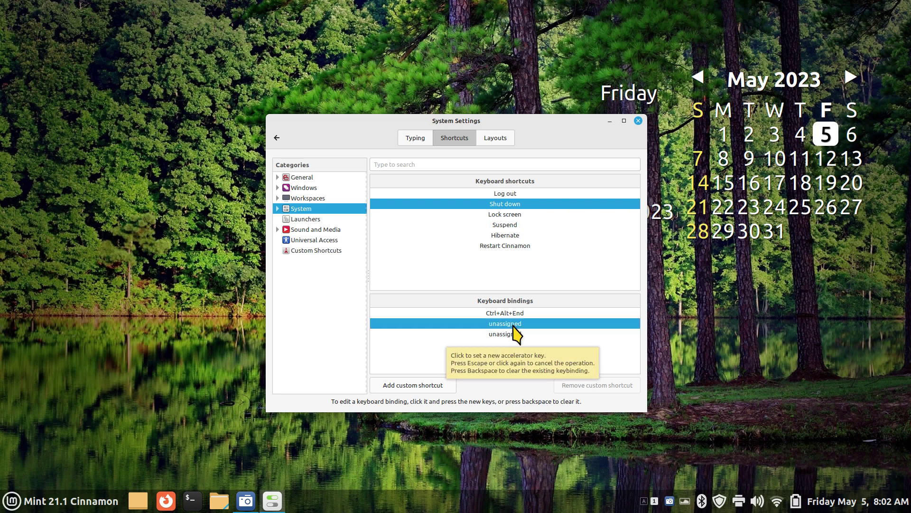
pyautogui.click(513, 325)
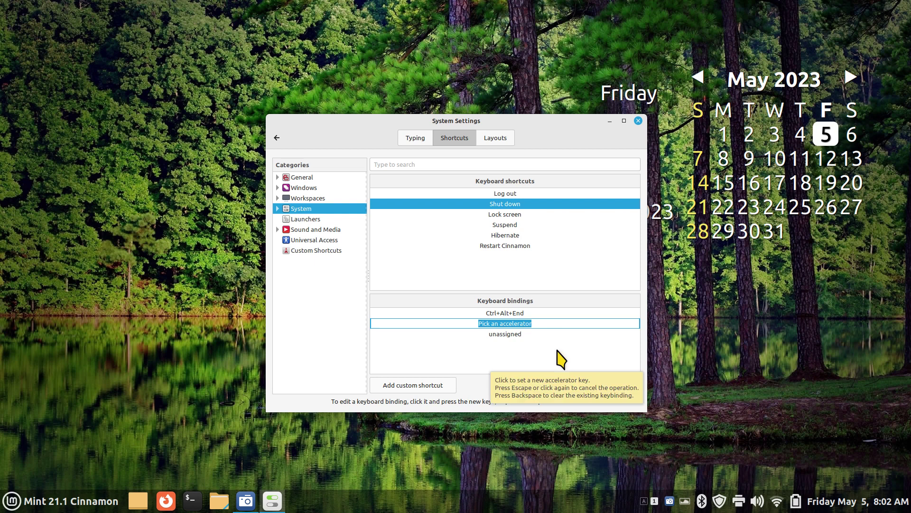
pyautogui.press('F12')
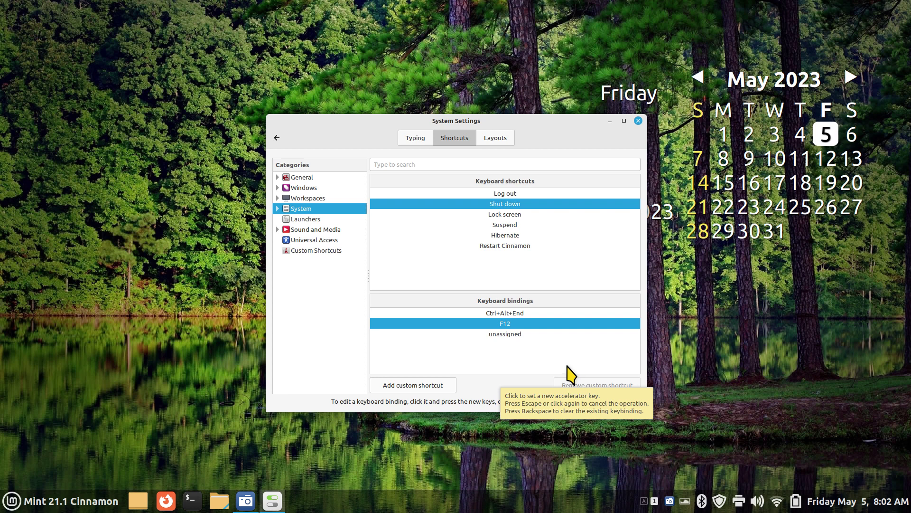
pyautogui.press('F12')
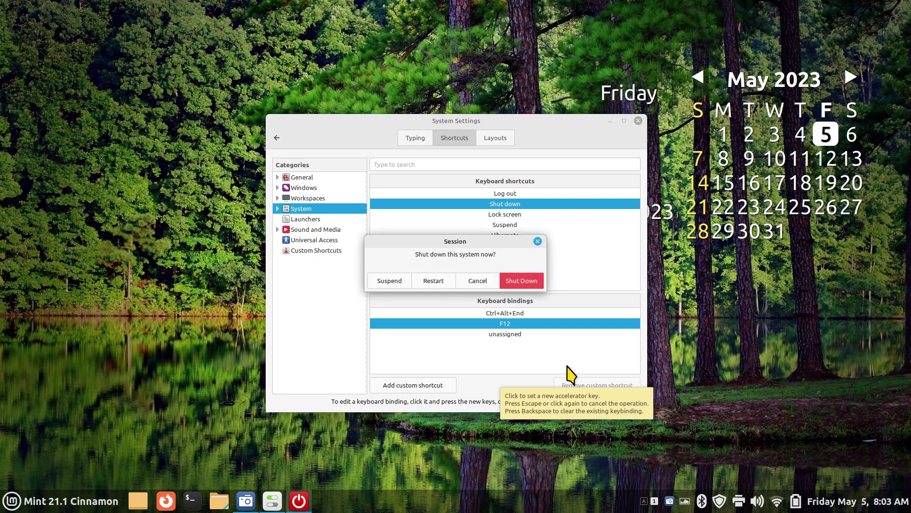
# Step: Dismiss the shutdown prompt and select Launch calculator under the Launchers shortcuts
pyautogui.click(538, 241)
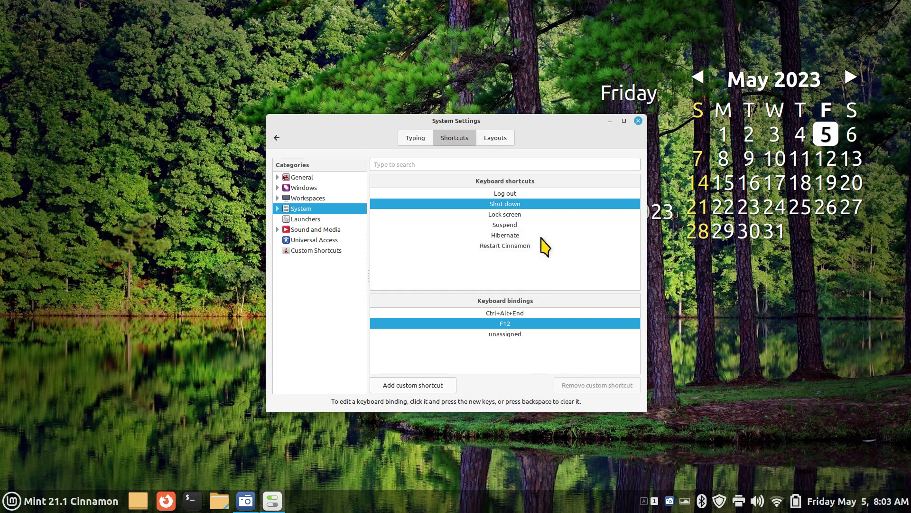
pyautogui.click(313, 219)
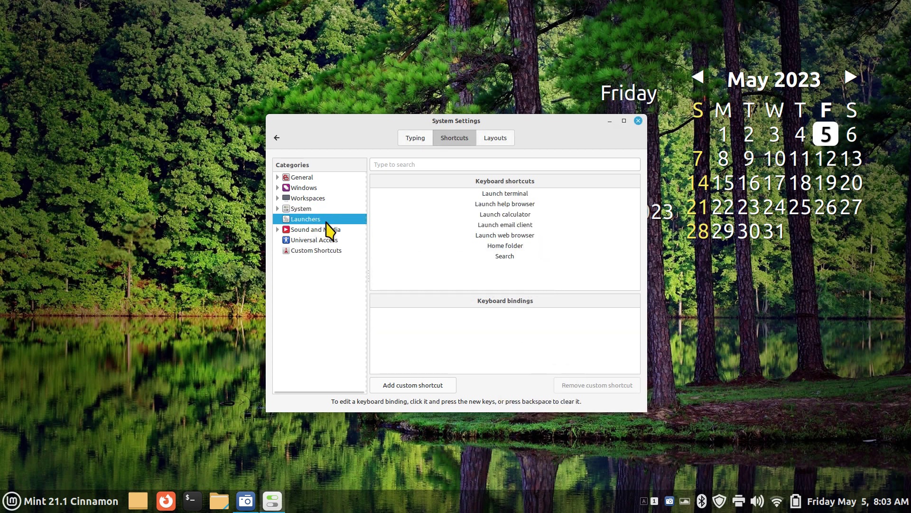
pyautogui.click(520, 215)
pyautogui.click(516, 314)
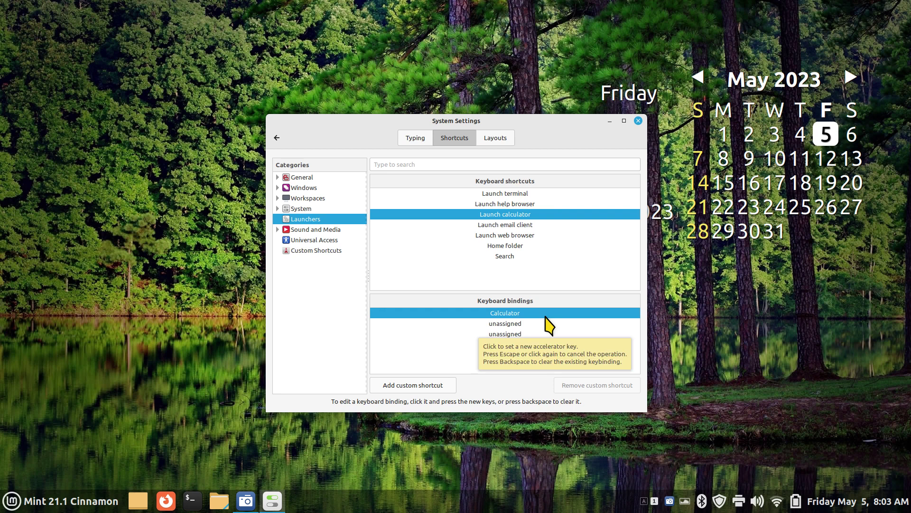
# Step: Bind F8 to a free Launch calculator slot and test it, opening the Calculator
pyautogui.click(505, 325)
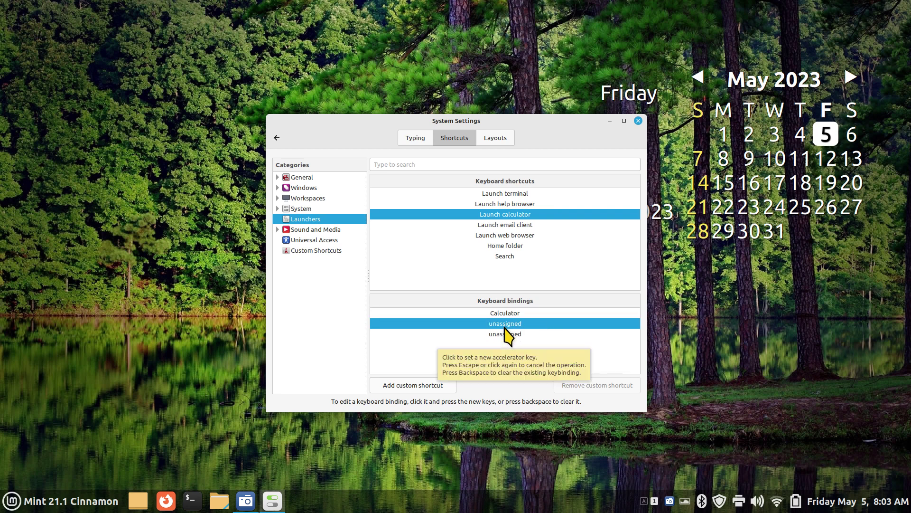
pyautogui.click(505, 332)
pyautogui.click(509, 325)
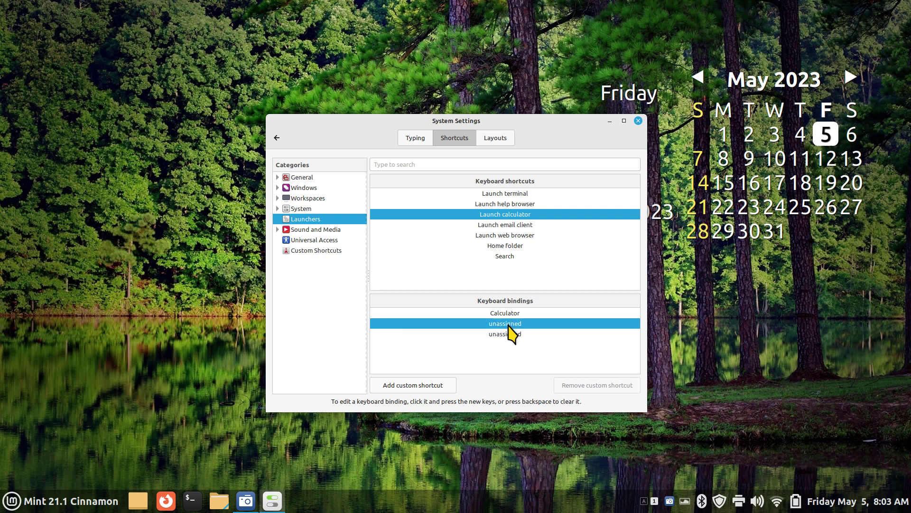
pyautogui.click(508, 325)
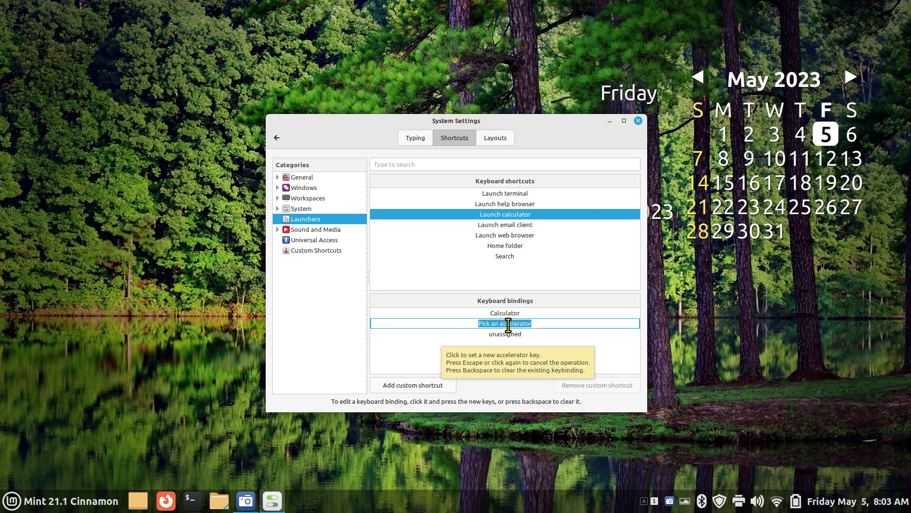
pyautogui.press('F8')
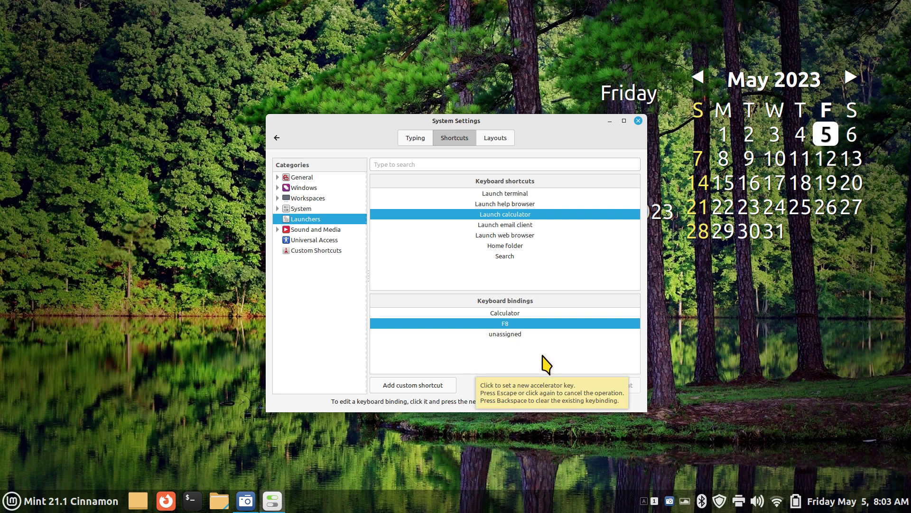
pyautogui.press('F8')
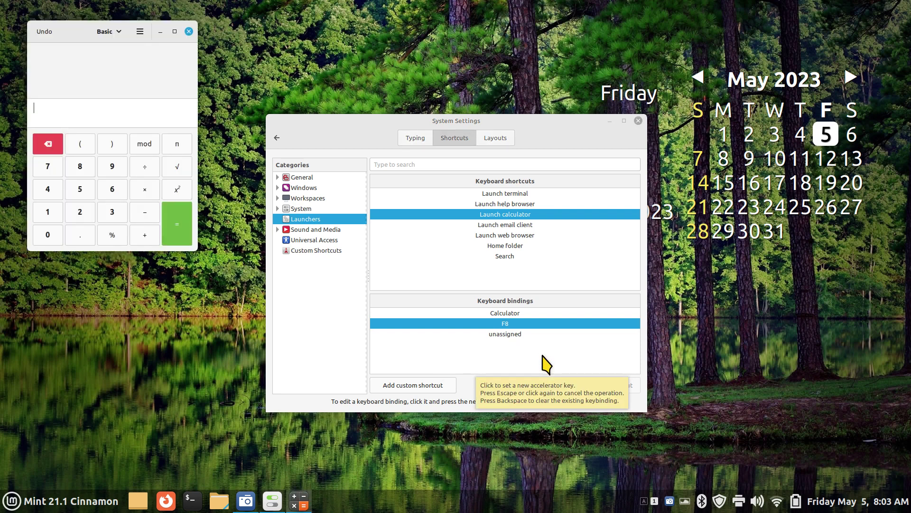
# Step: Switch the Calculator to Advanced mode, widen its window, and close it with Alt+F4
pyautogui.click(114, 32)
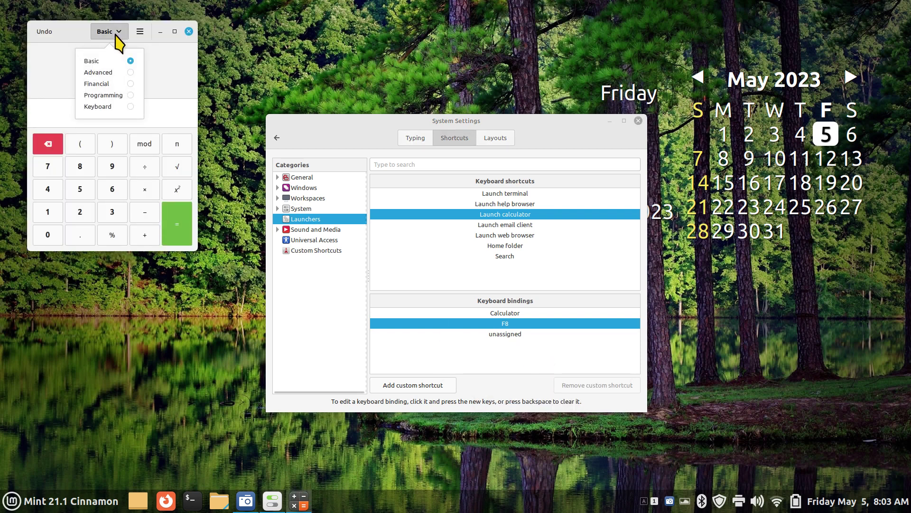
pyautogui.click(127, 73)
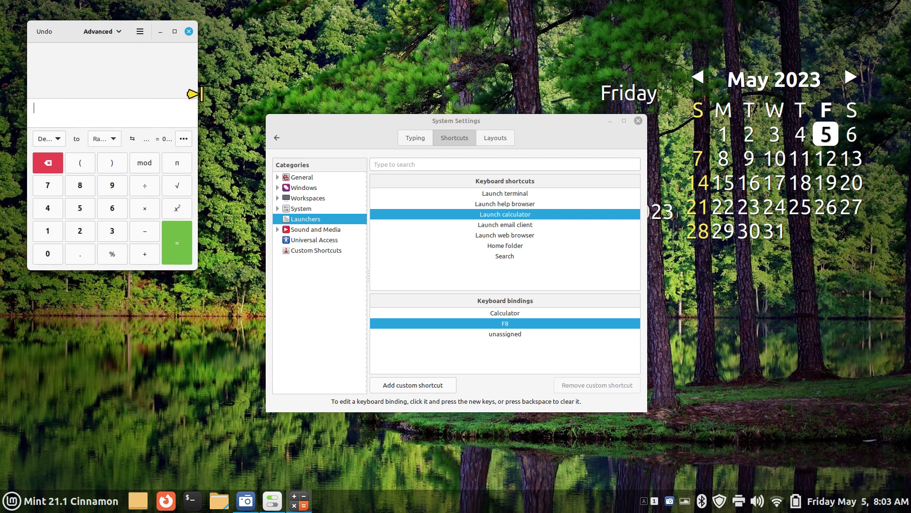
pyautogui.moveTo(192, 98); pyautogui.dragTo(355, 101)
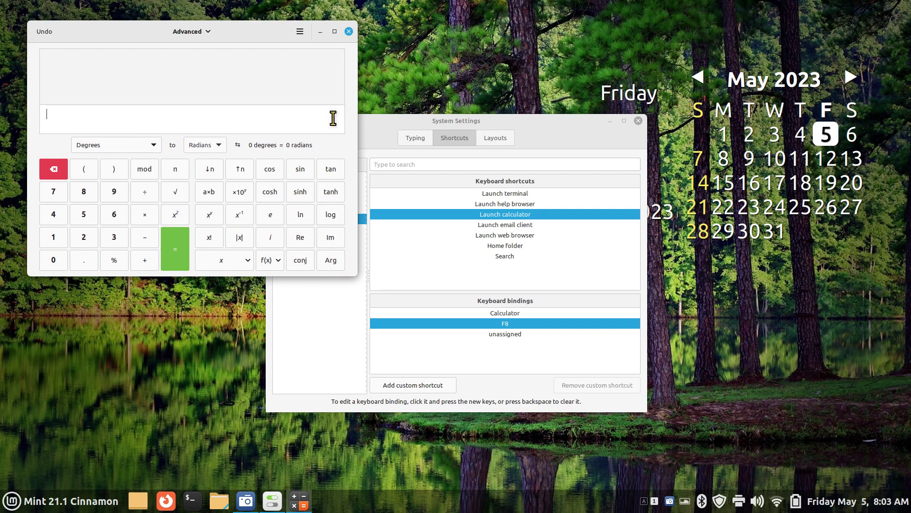
pyautogui.hotkey('alt', 'F4')
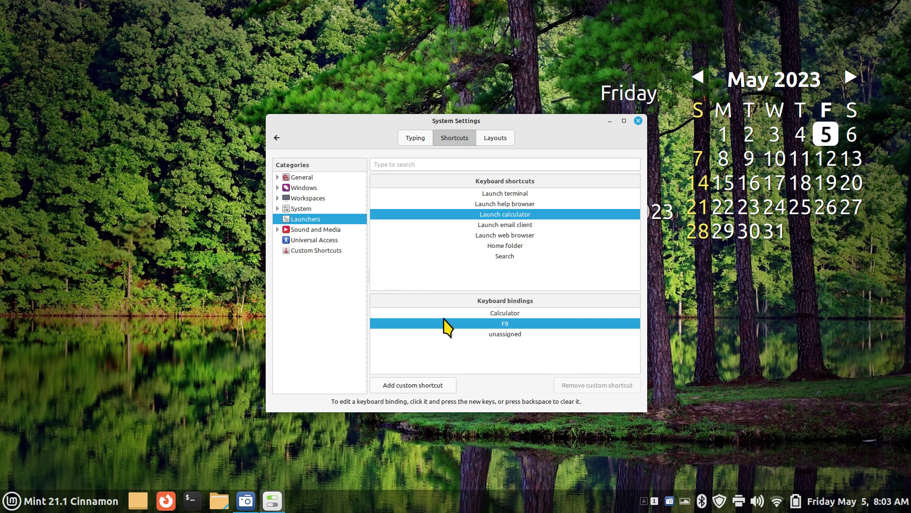
# Step: Close System Settings, then trigger the shut-down prompt and dismiss it without shutting down
pyautogui.click(503, 204)
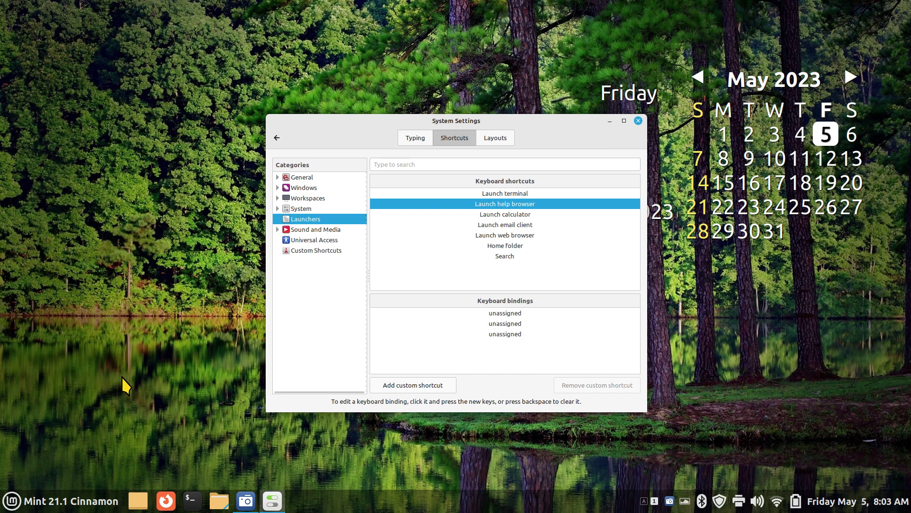
pyautogui.hotkey('alt', 'F4')
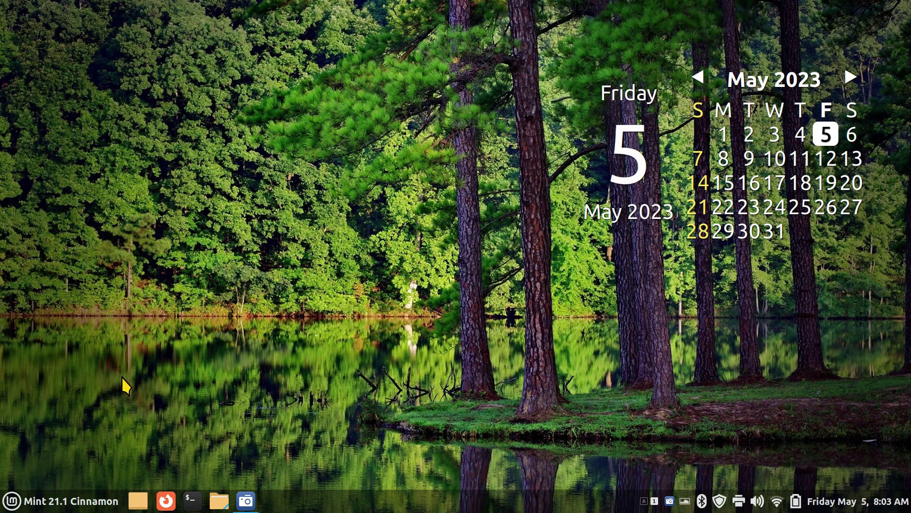
pyautogui.hotkey('alt', 'F4')
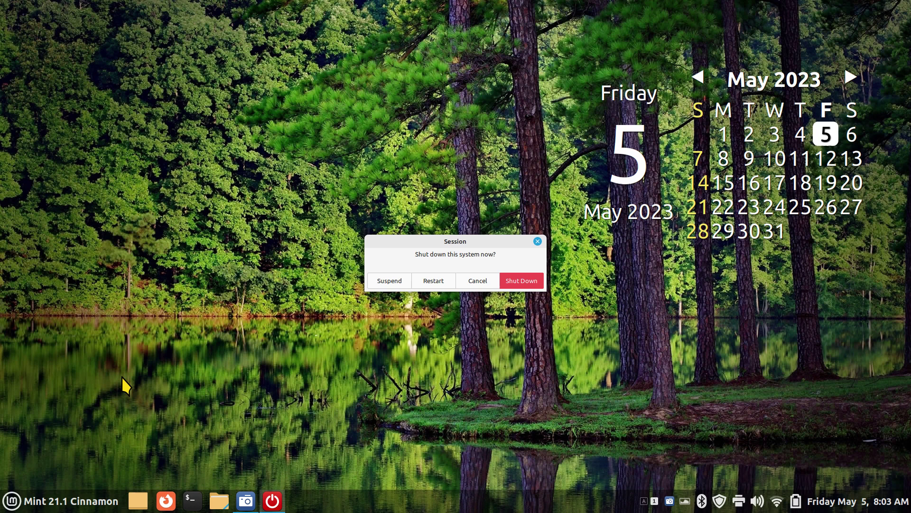
pyautogui.click(537, 242)
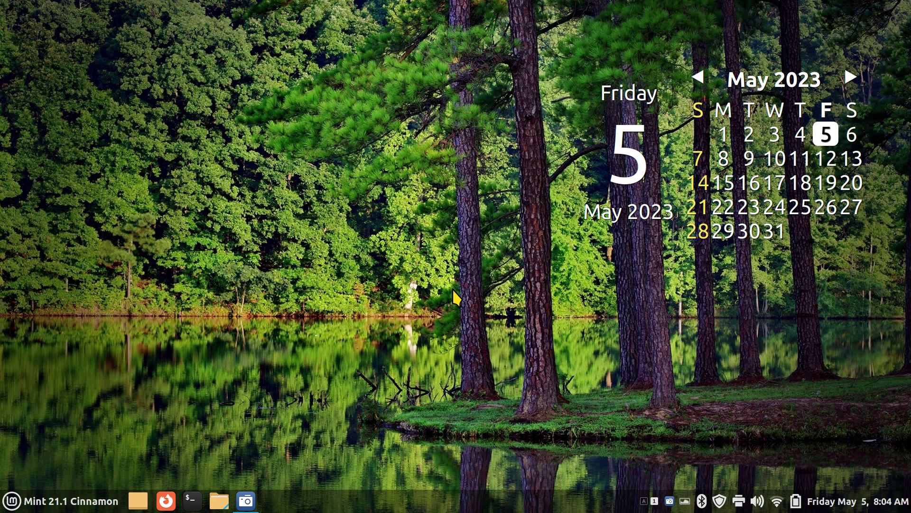
# Step: Launch the Calculator by shortcut, switch it back to Basic mode, and close it
pyautogui.press('XF86Calculator')
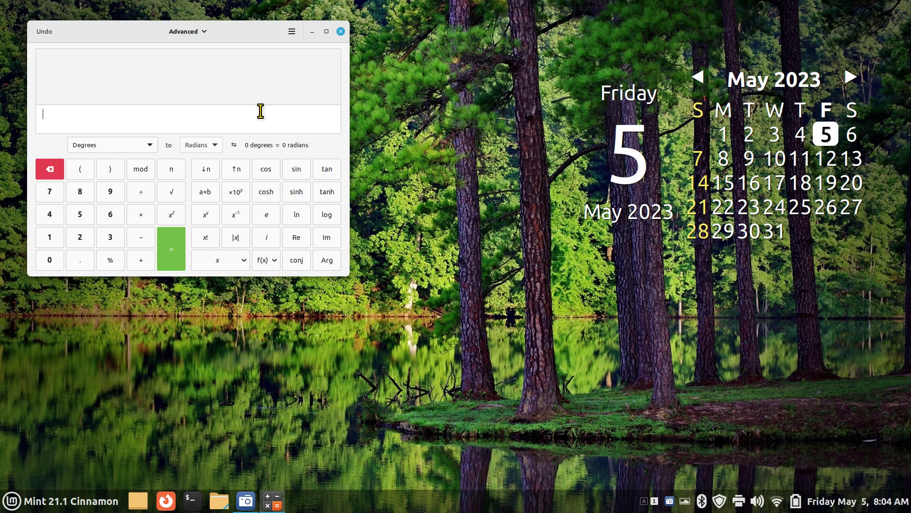
pyautogui.click(199, 32)
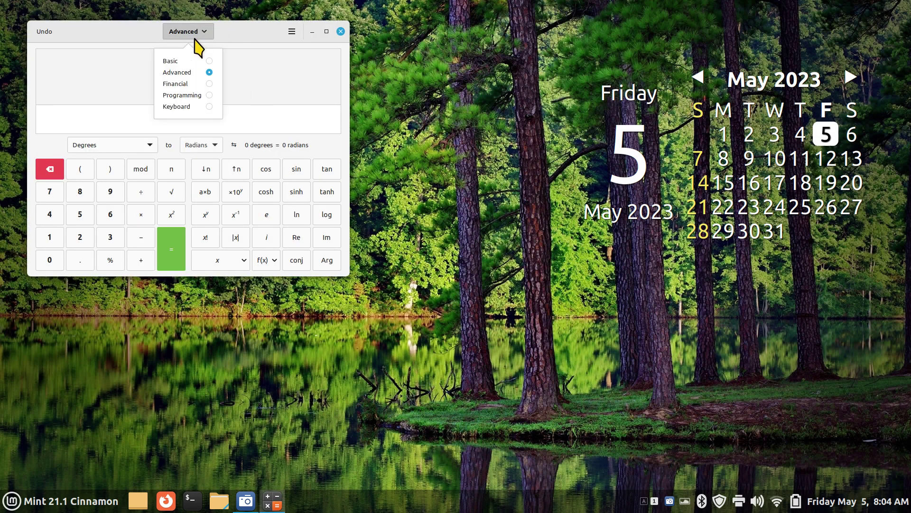
pyautogui.click(196, 62)
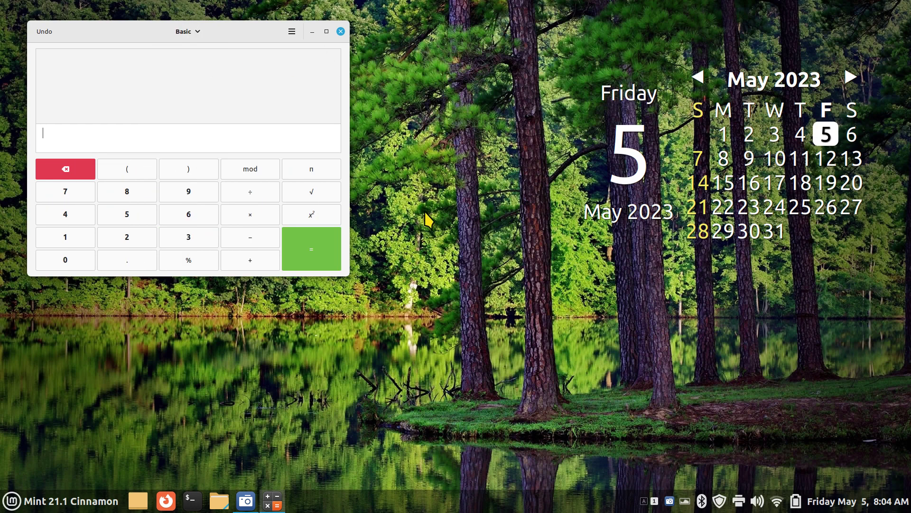
pyautogui.hotkey('alt', 'F4')
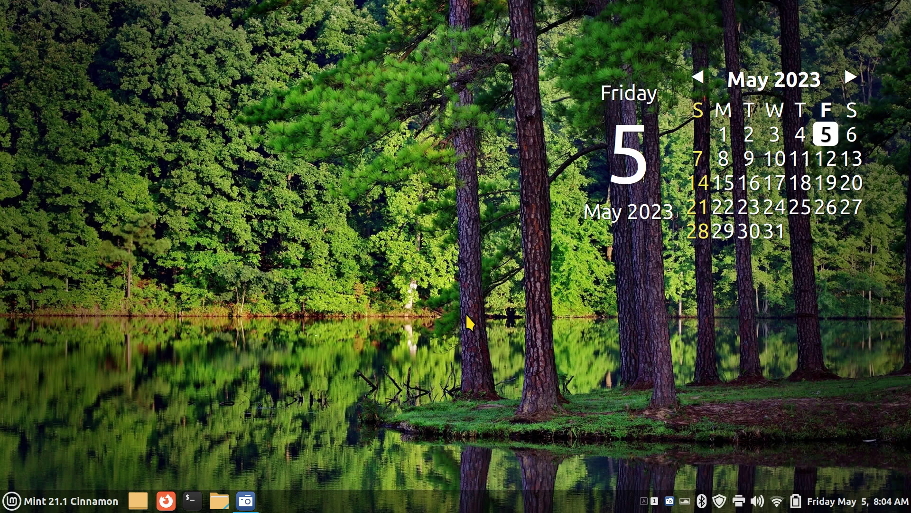